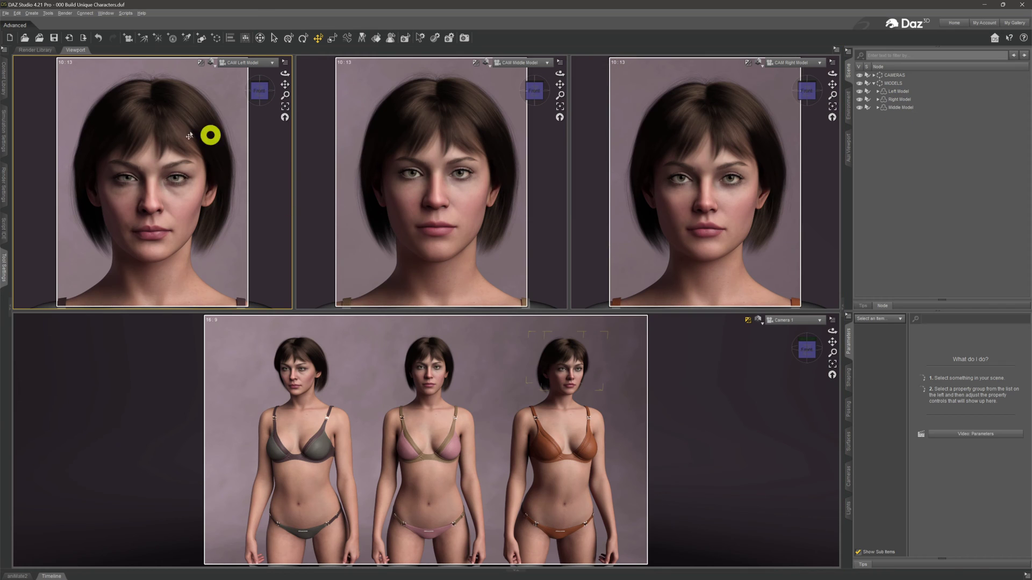
Step: List only the shaping morphs currently used on the Left Model
click(902, 91)
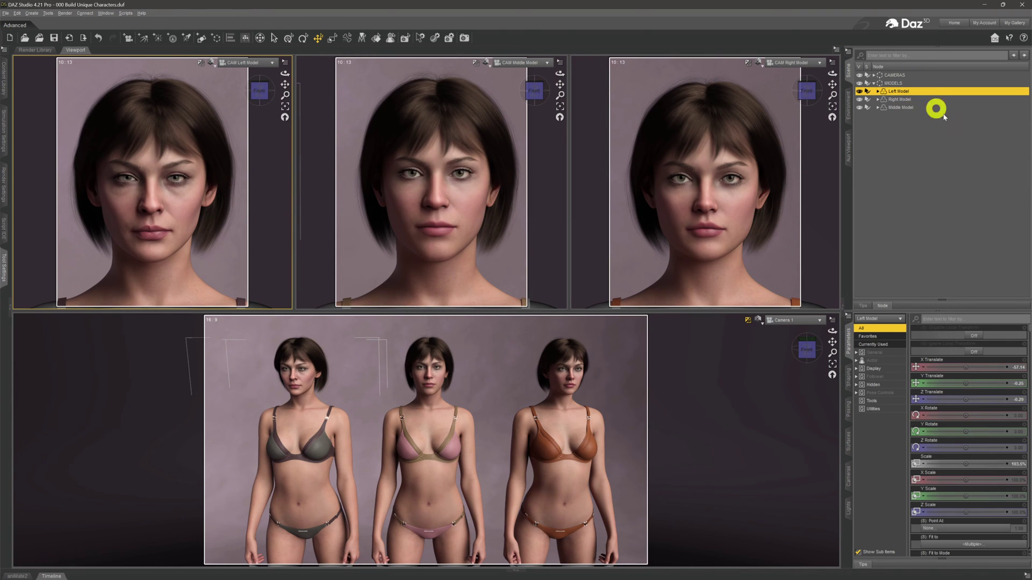
click(851, 382)
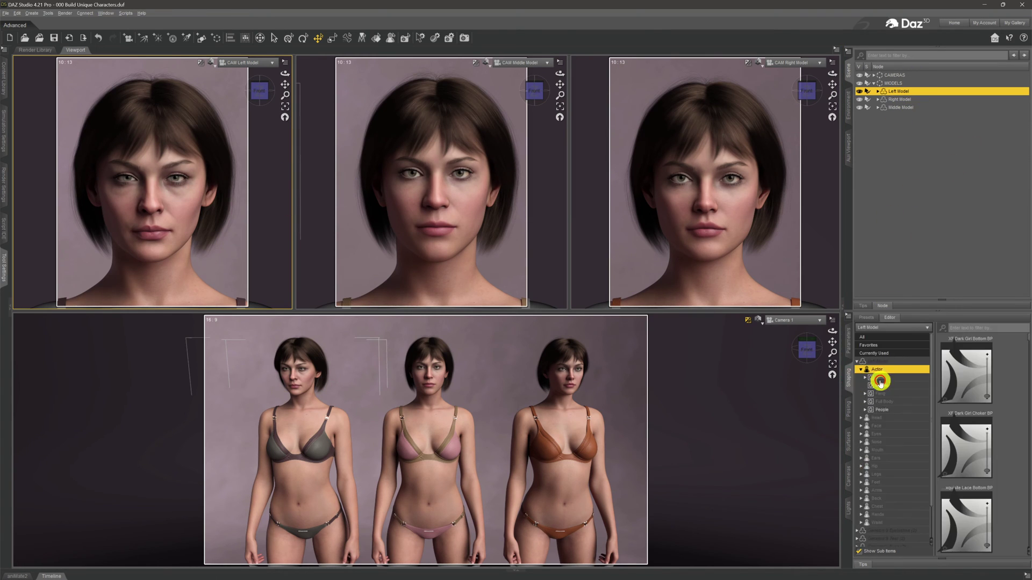
click(885, 363)
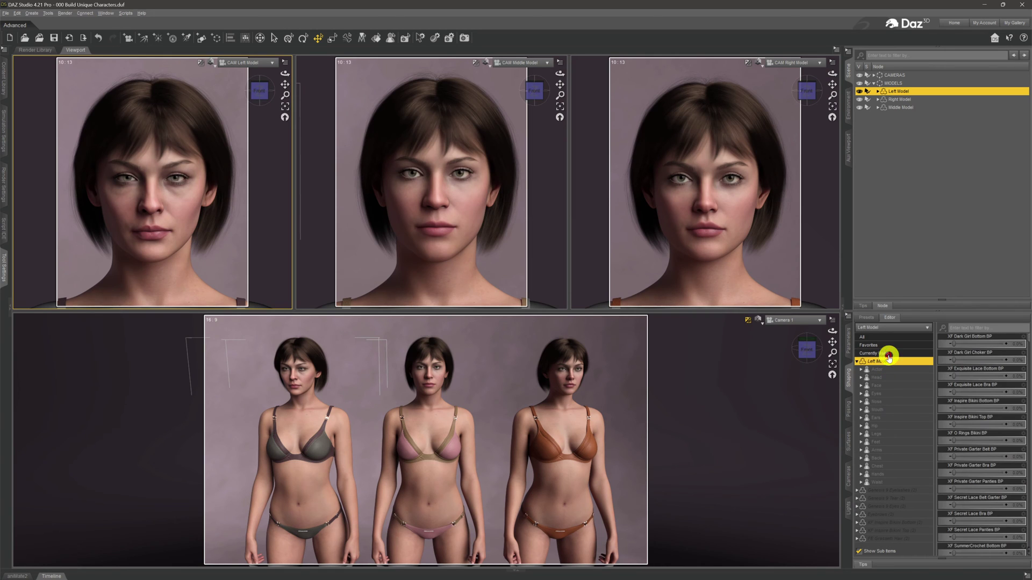
click(888, 355)
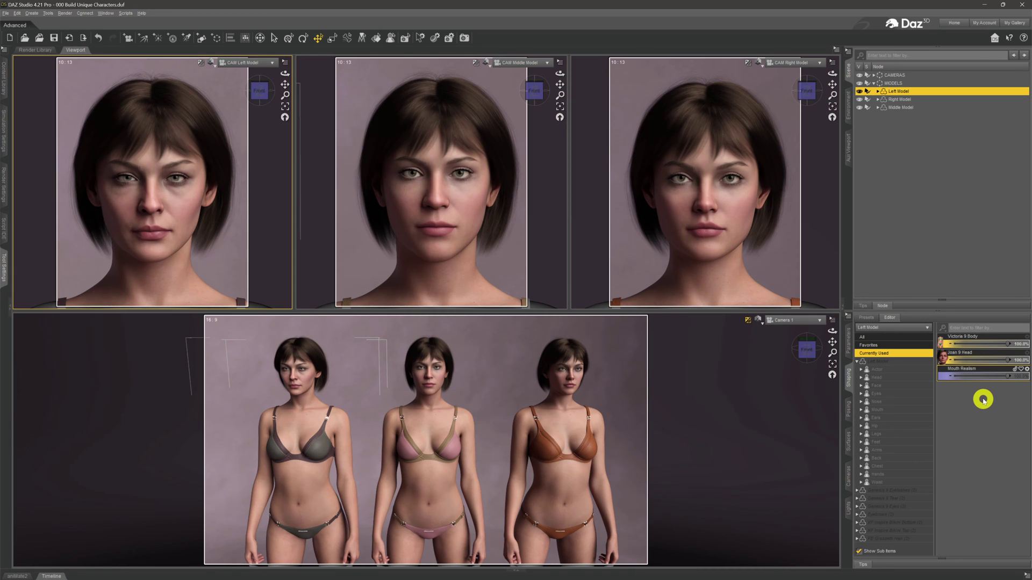
Step: Select the Right Model figure itself and list only its currently used shaping morphs
click(730, 212)
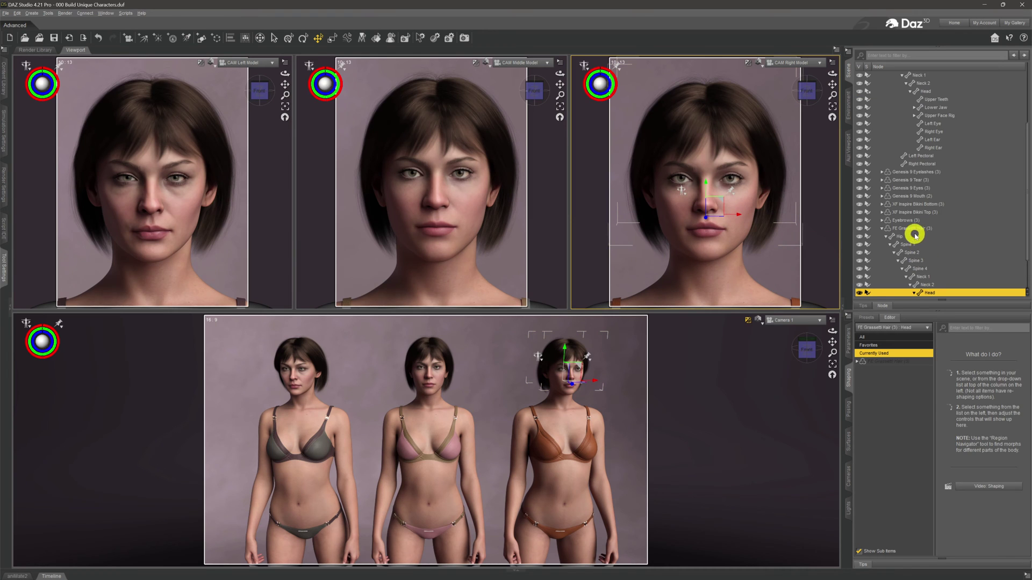
click(914, 229)
scroll(915, 218, up, 4)
click(914, 100)
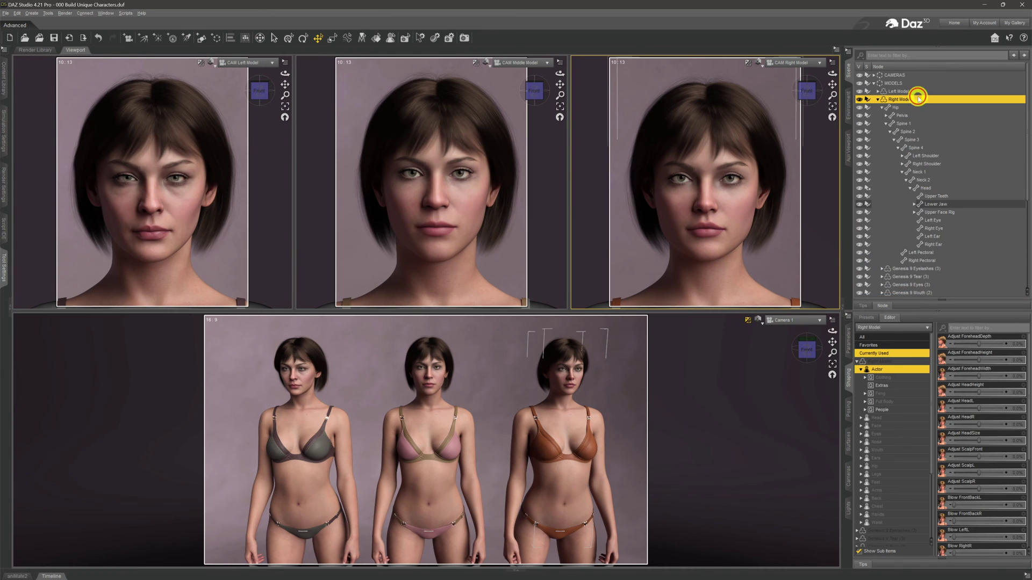
click(893, 352)
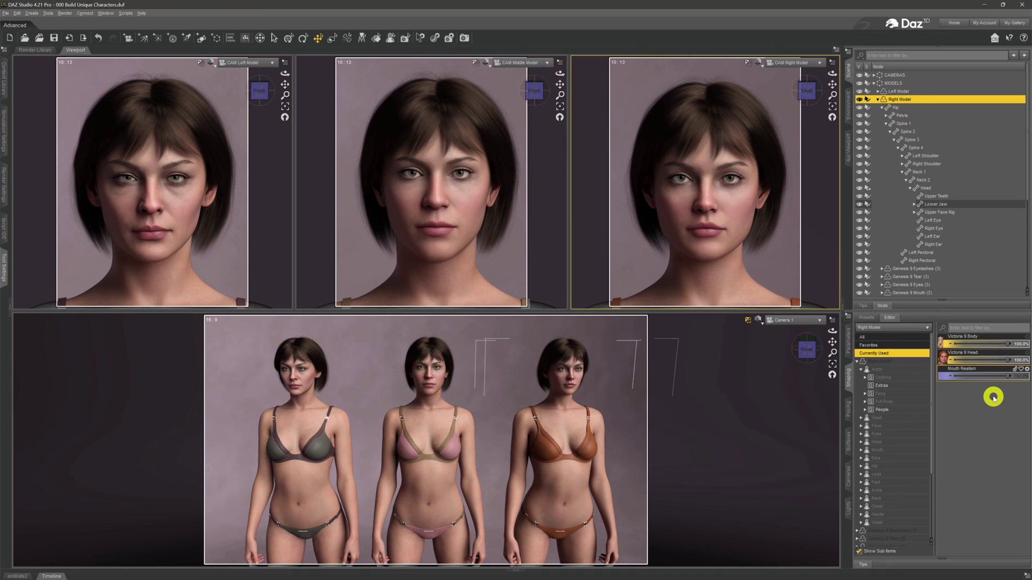
Step: Collapse the Right Model's hierarchy and list only the shaping morphs currently used on the Middle Model
double_click(927, 101)
click(916, 107)
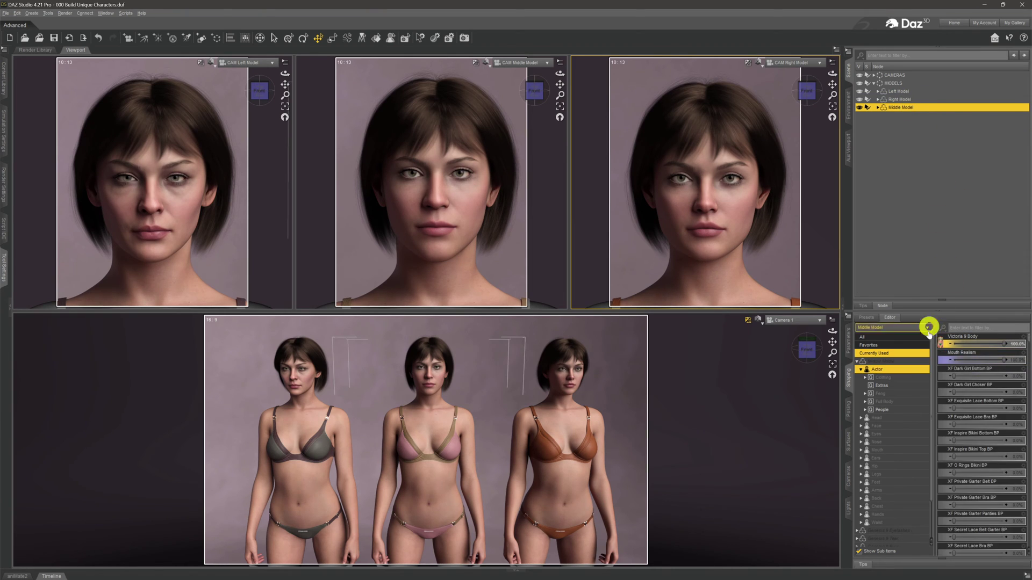
click(881, 354)
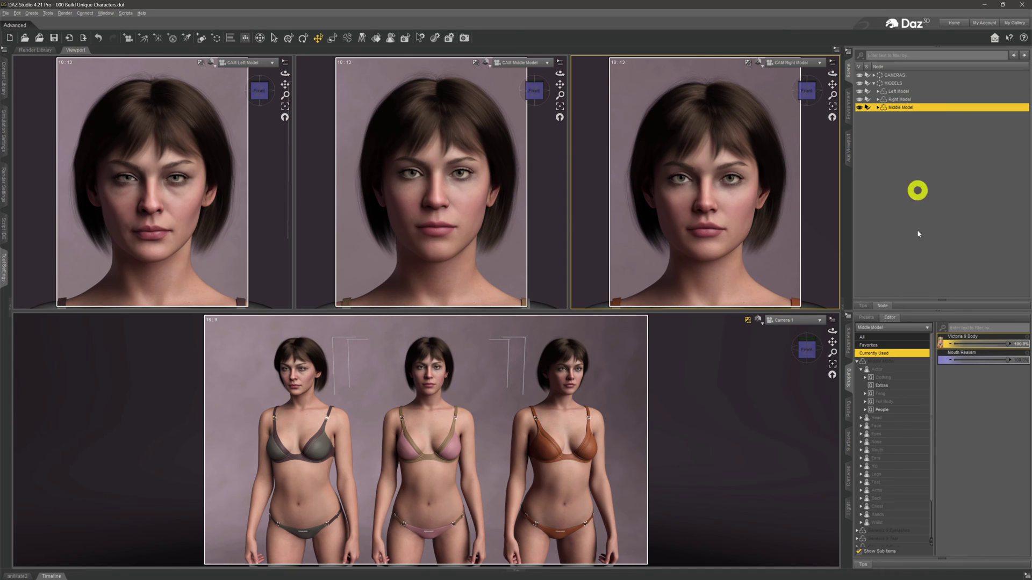
click(960, 355)
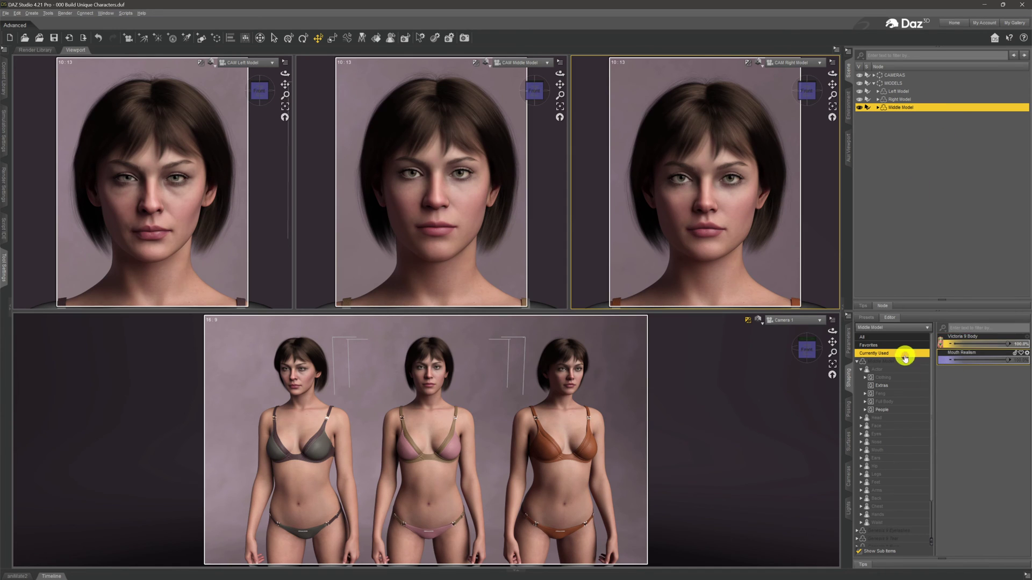
Step: Find the Joan morphs among all of the Middle Model's shaping properties and set Joan 9 Head to 50%
click(978, 344)
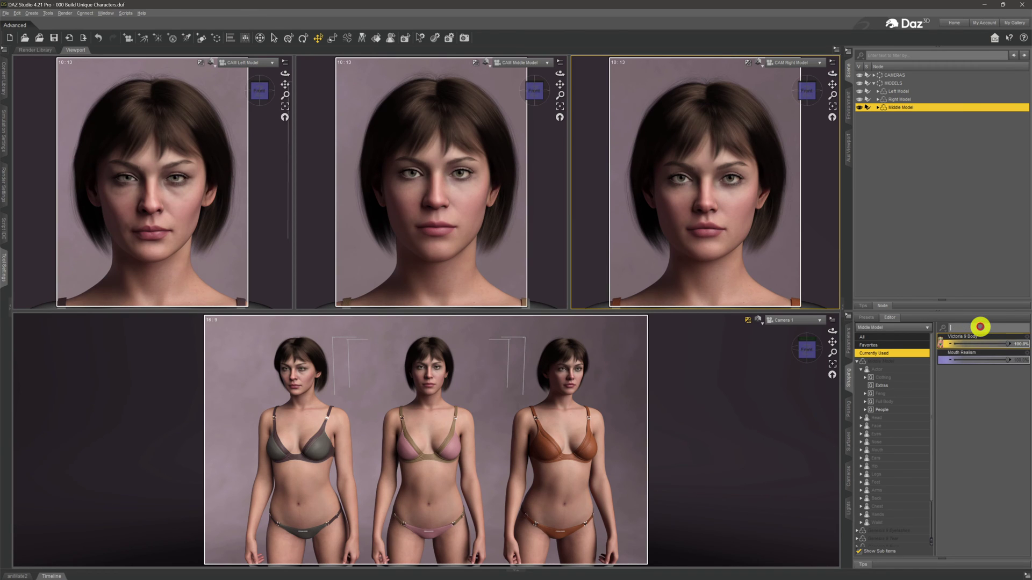
text(ja)
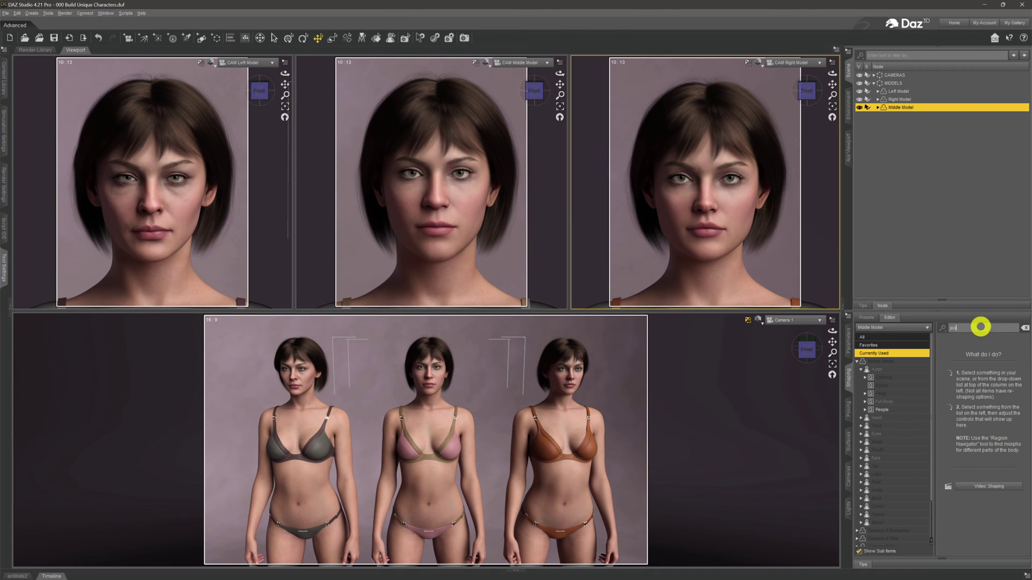
text(an)
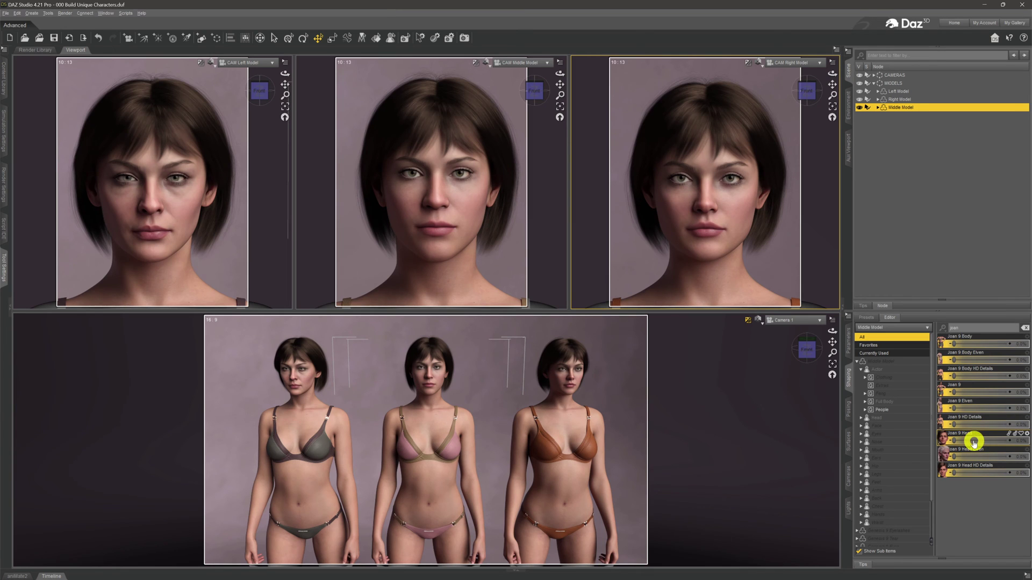
click(1020, 443)
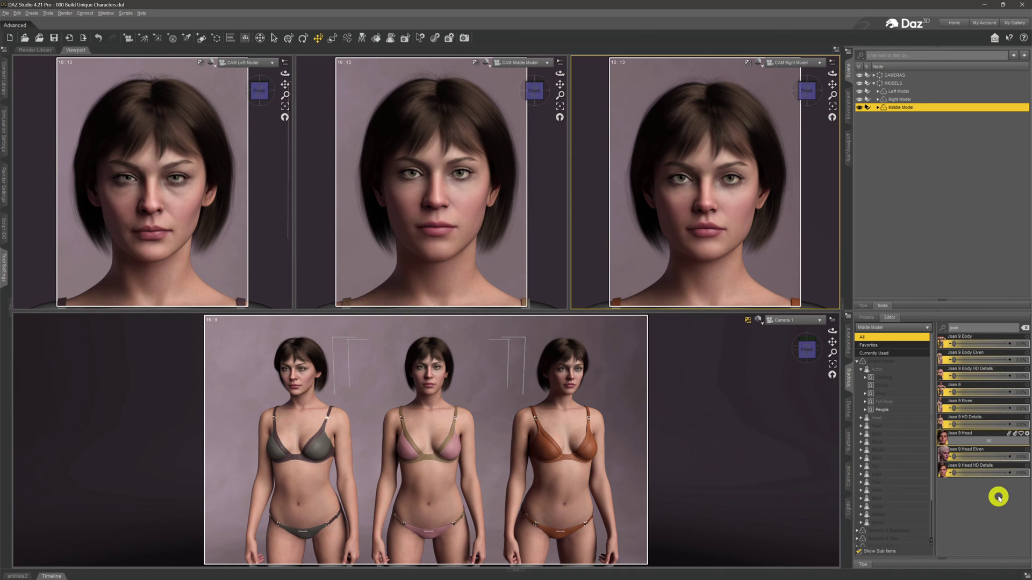
key(Return)
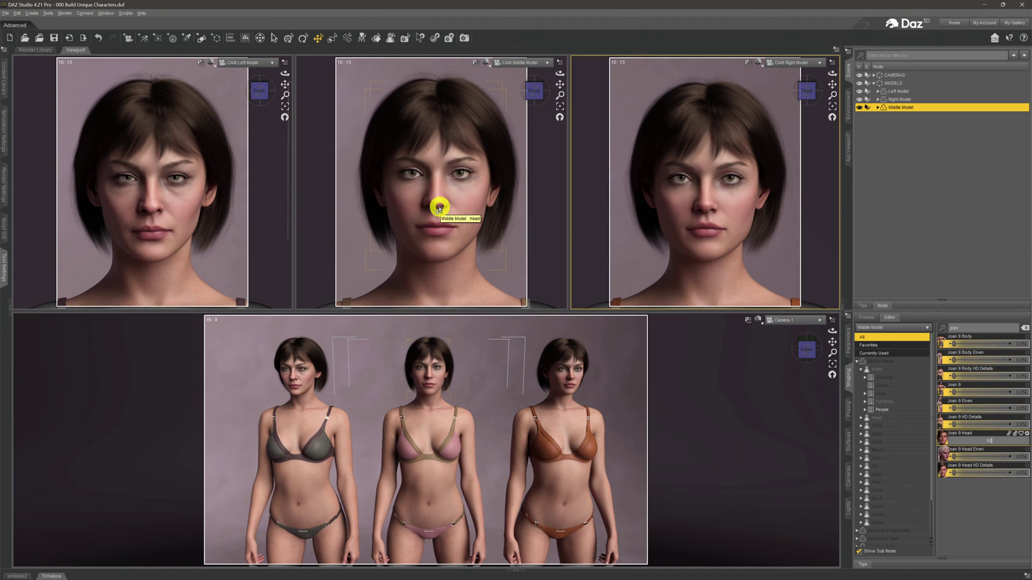
click(1006, 484)
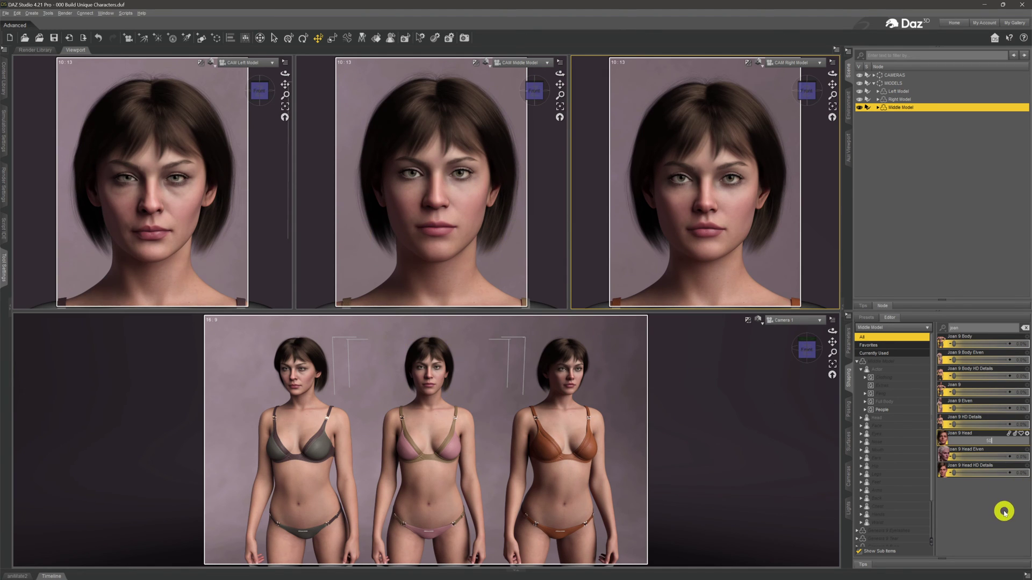
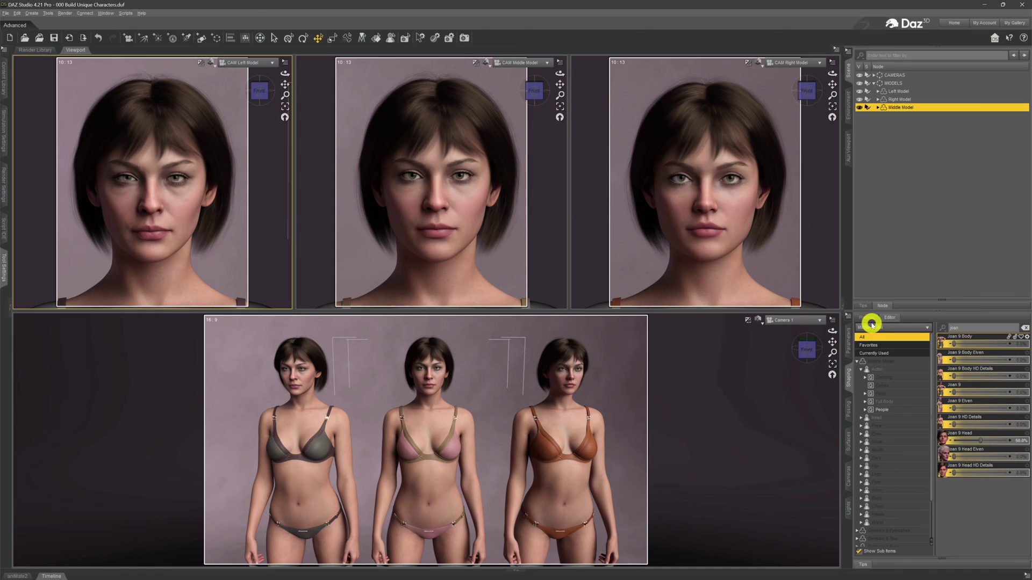
Step: Find the Victoria morphs for the Middle Model and set Victoria 9 Head to 50%
double_click(961, 328)
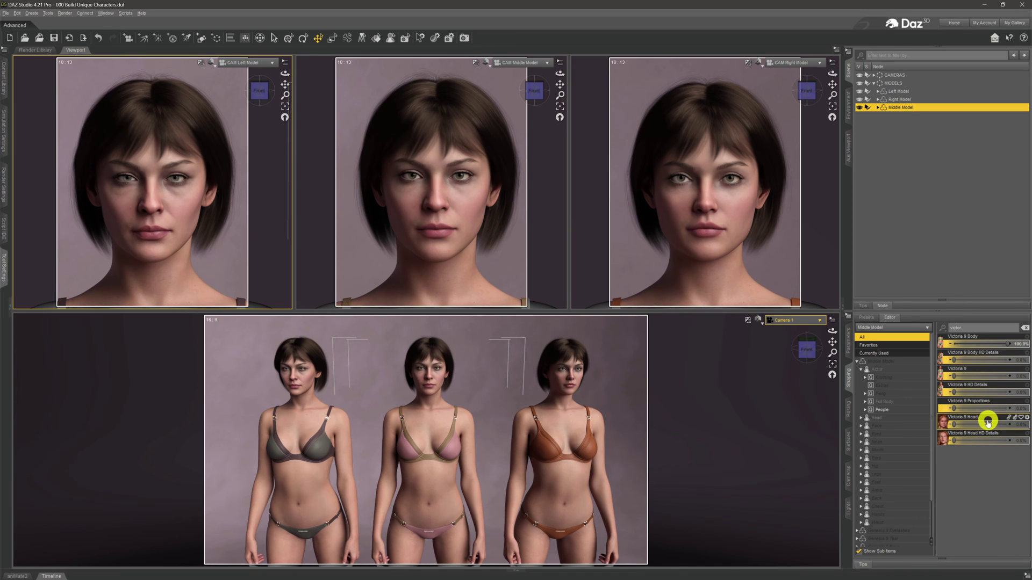
click(953, 429)
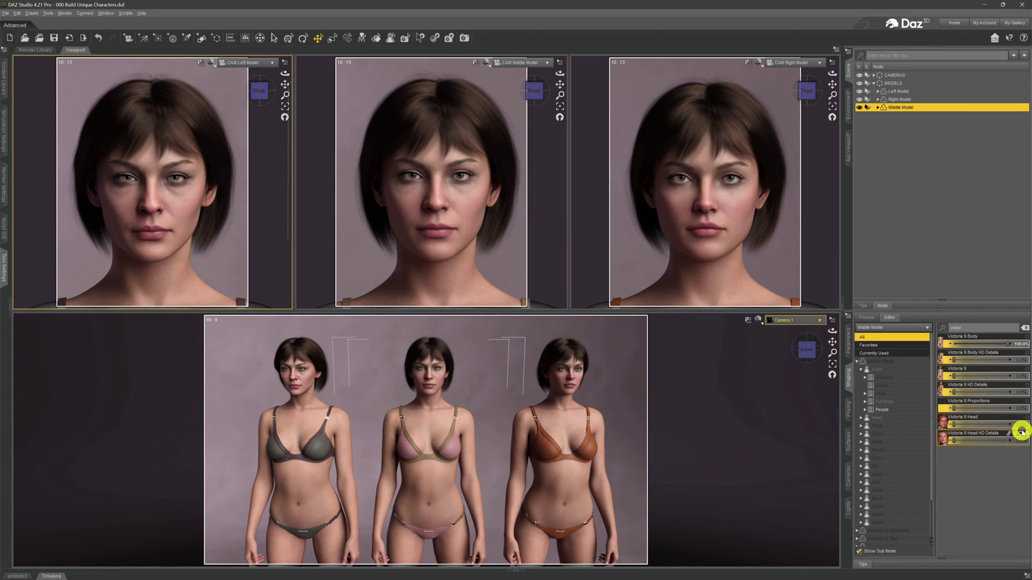
text(50)
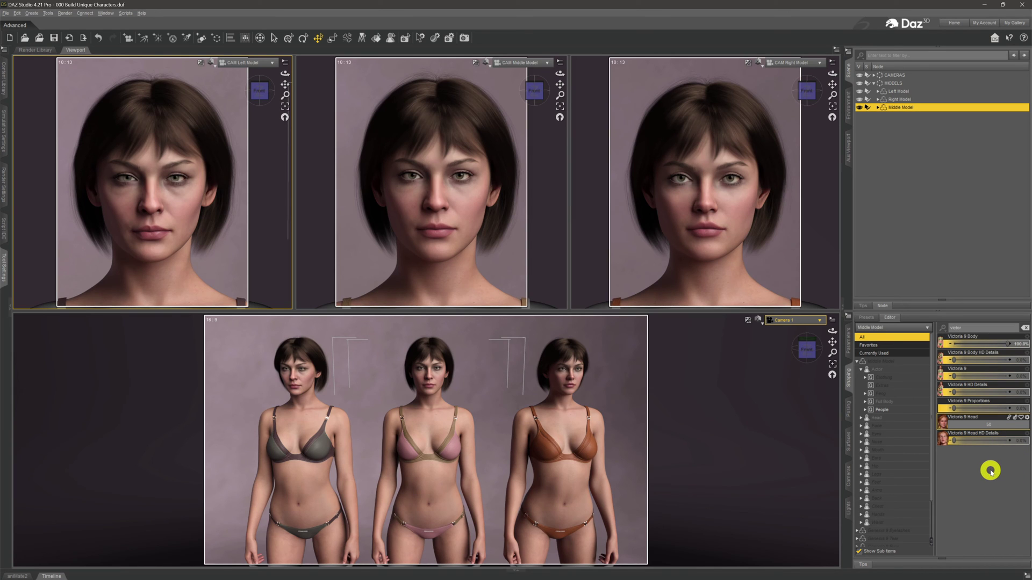
key(Return)
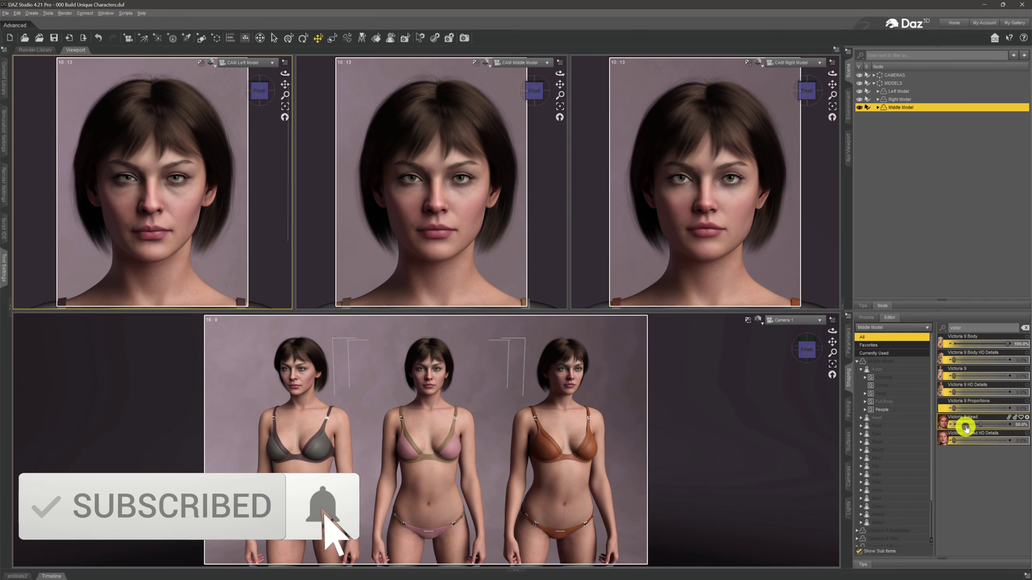
click(465, 207)
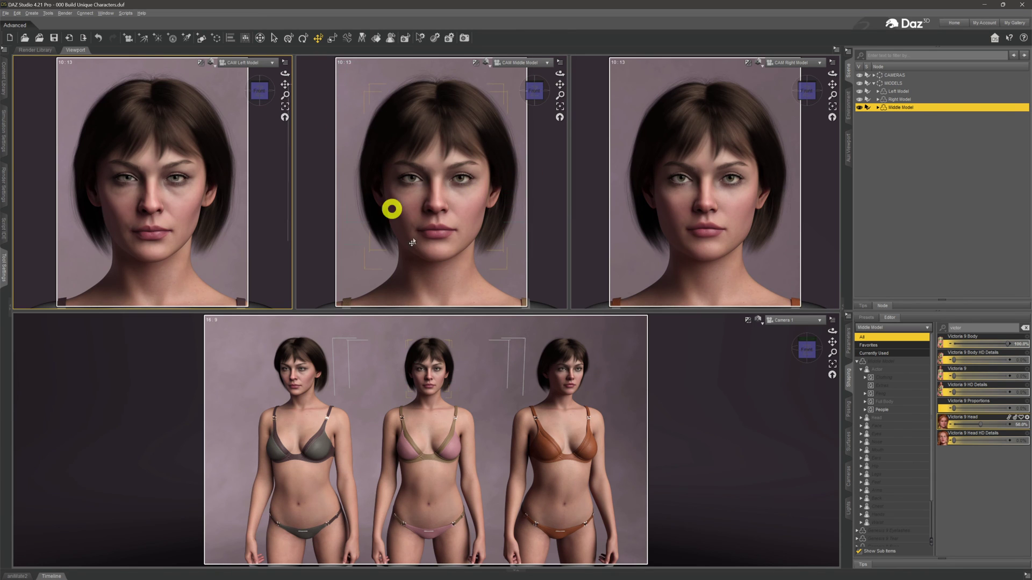
click(198, 200)
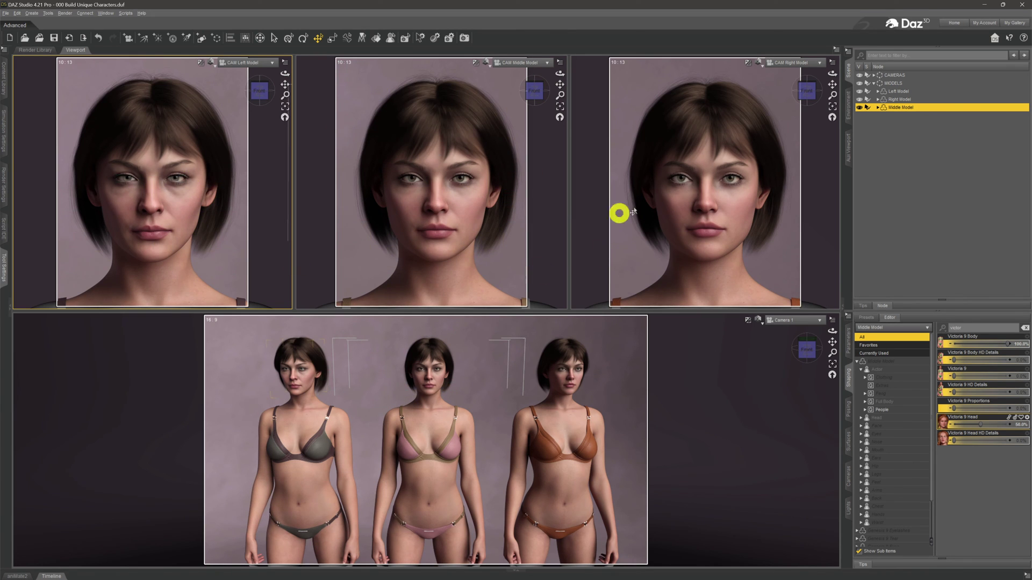
click(389, 151)
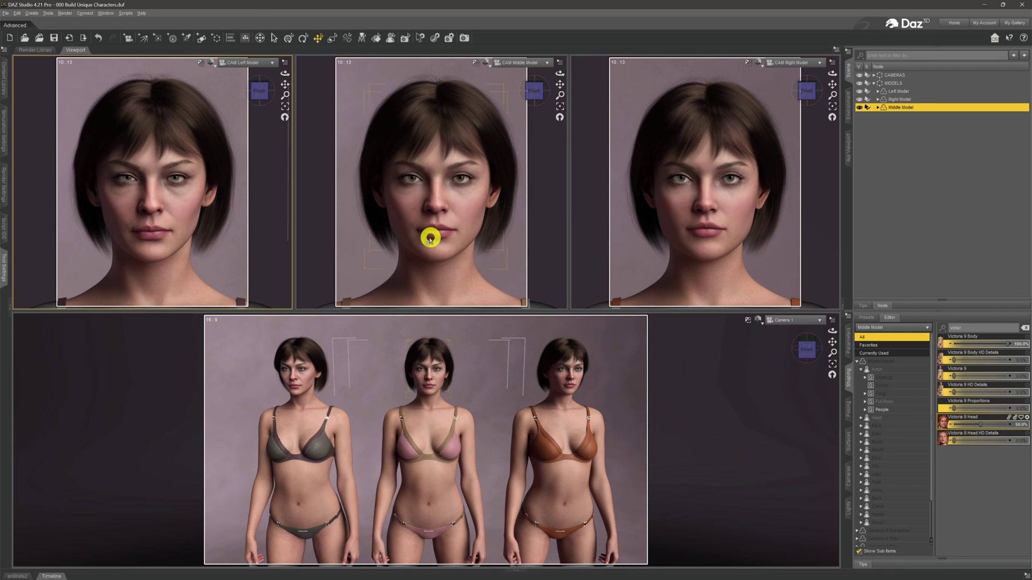
click(454, 271)
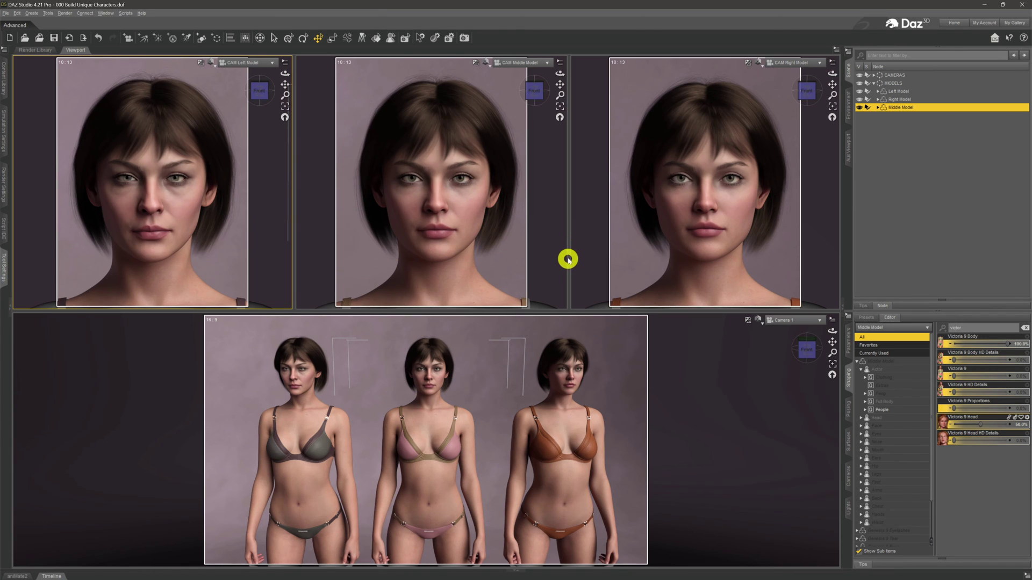
click(964, 443)
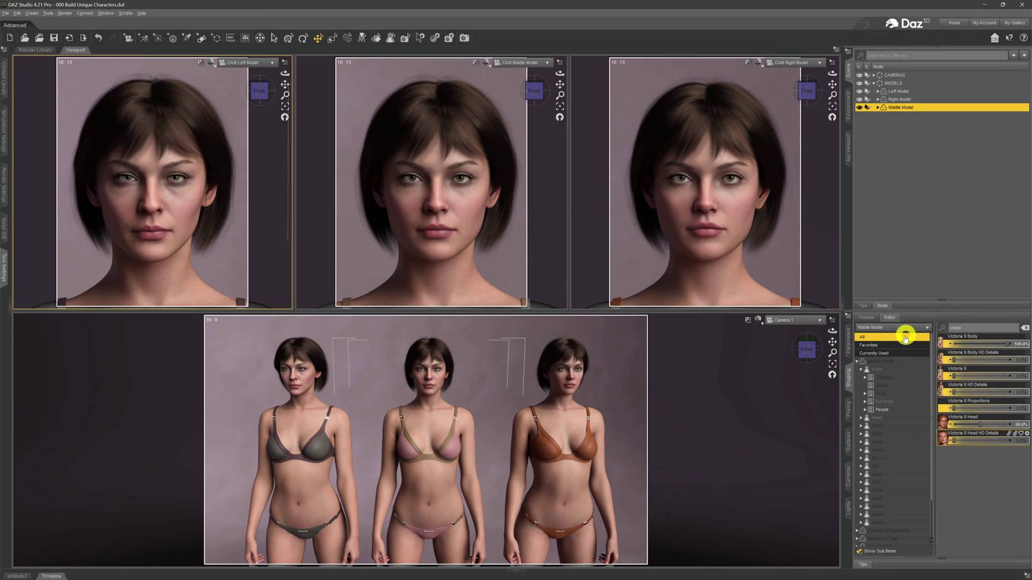
Step: Limit the Middle Model's shaping list to currently used morphs and clear the search filter to review the blended head shapes
click(898, 353)
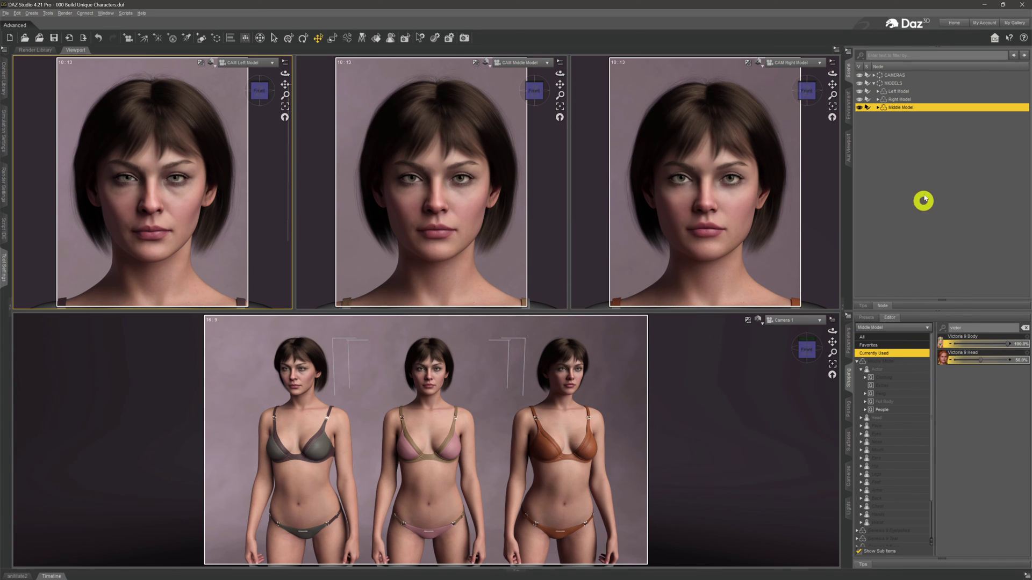
click(1025, 328)
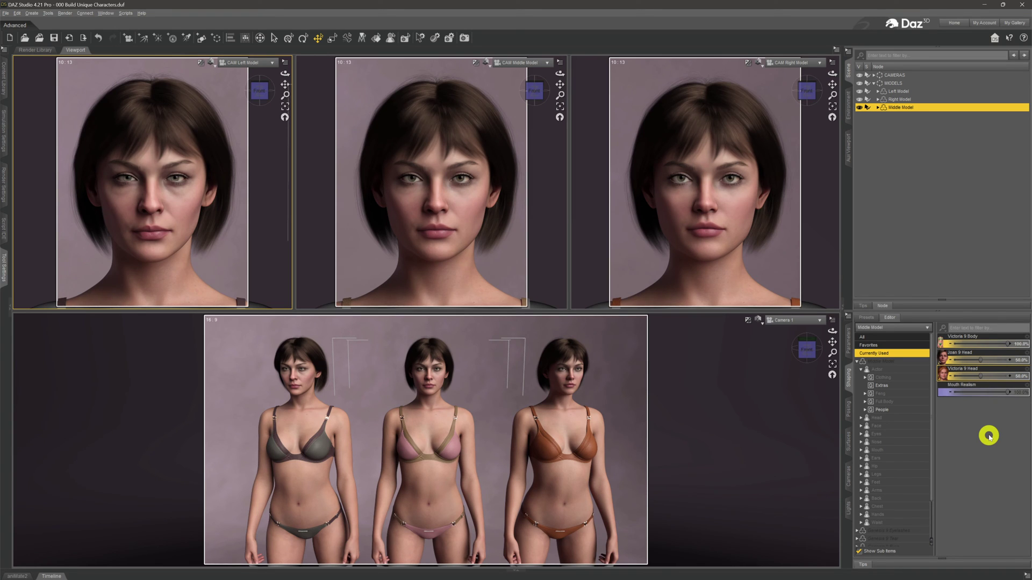
click(997, 417)
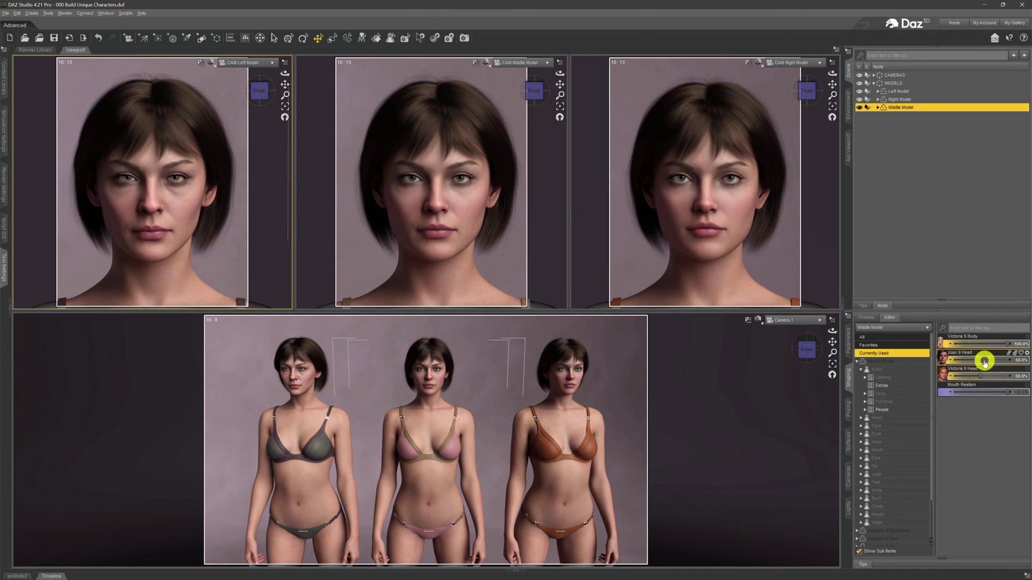
click(979, 380)
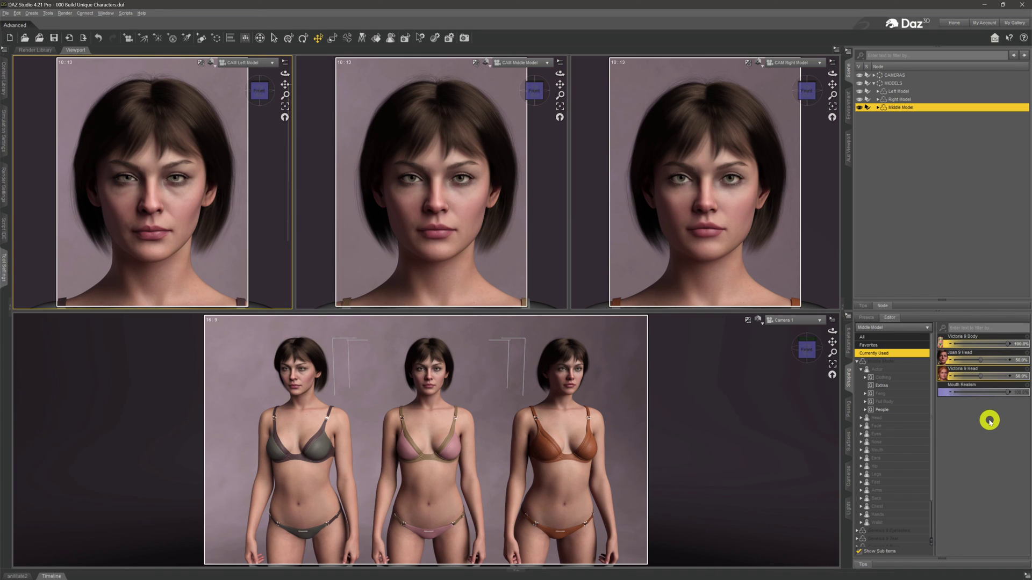